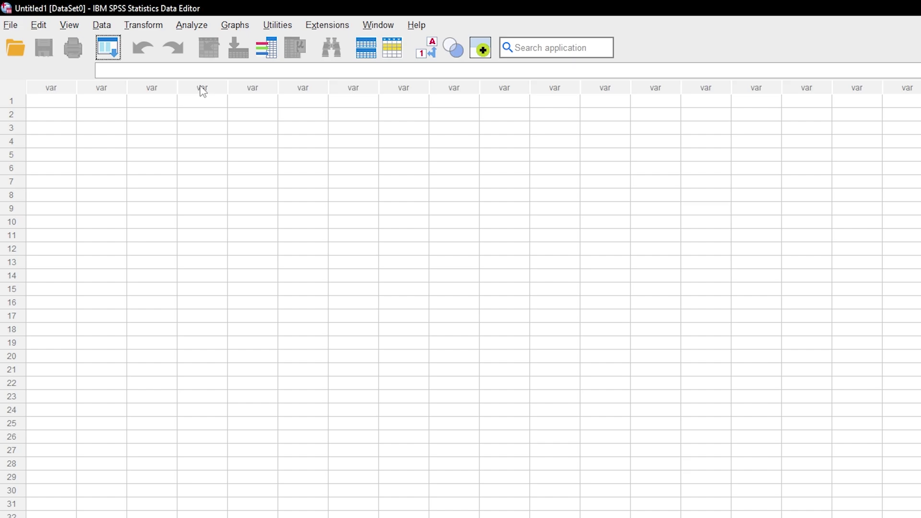
Go to Analyze > Power Analysis > Regression and reach Univariate Linear.
click(192, 26)
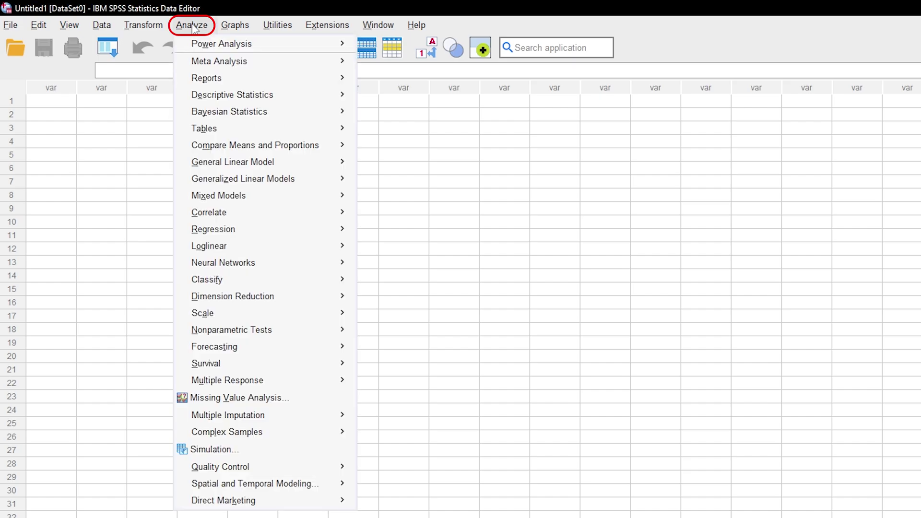
mouse_move(202, 43)
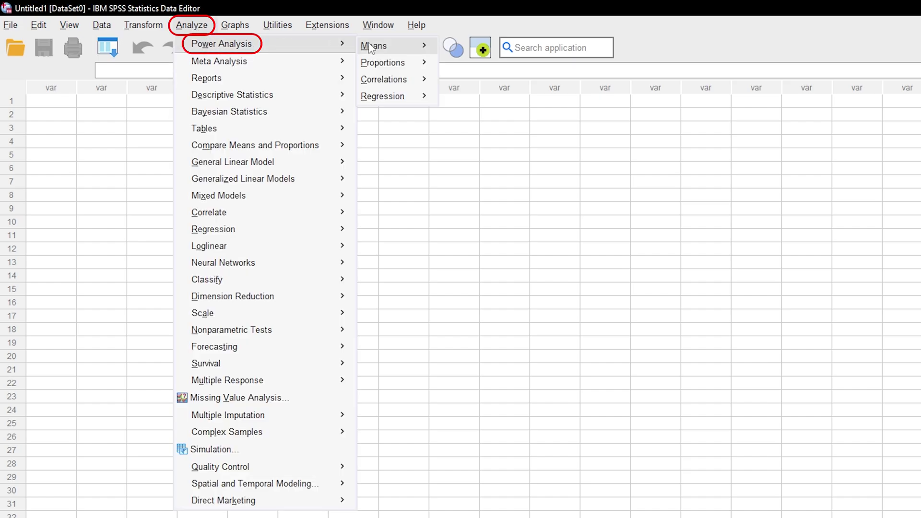
mouse_move(391, 46)
mouse_move(395, 97)
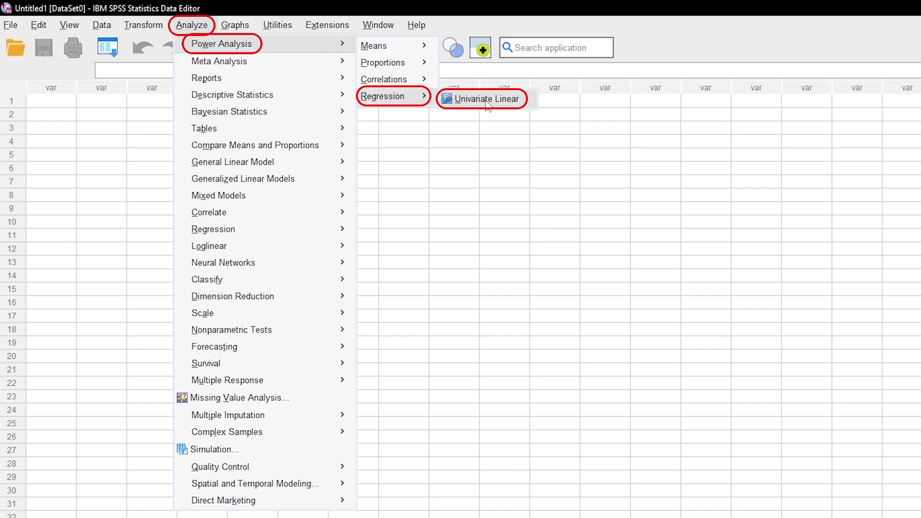
Open the Linear Regression power analysis and centre its dialog on screen.
click(499, 106)
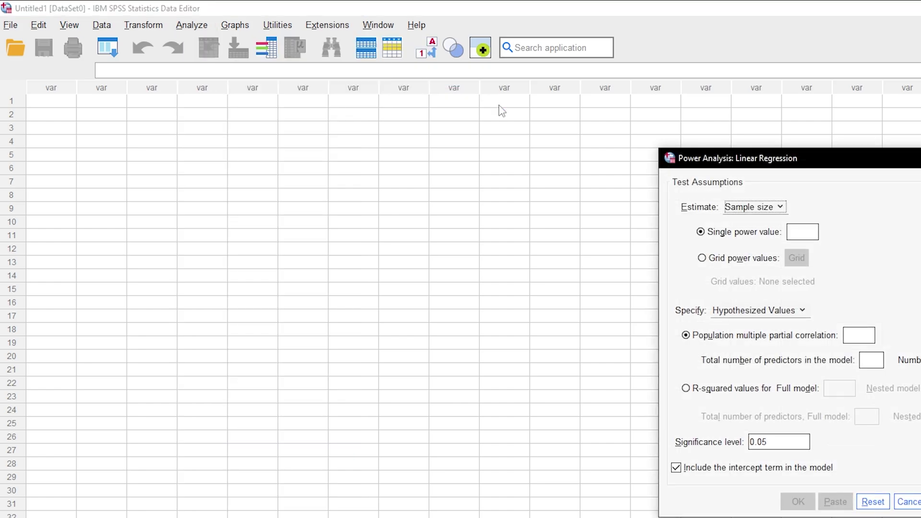
drag(749, 163, 247, 130)
click(277, 175)
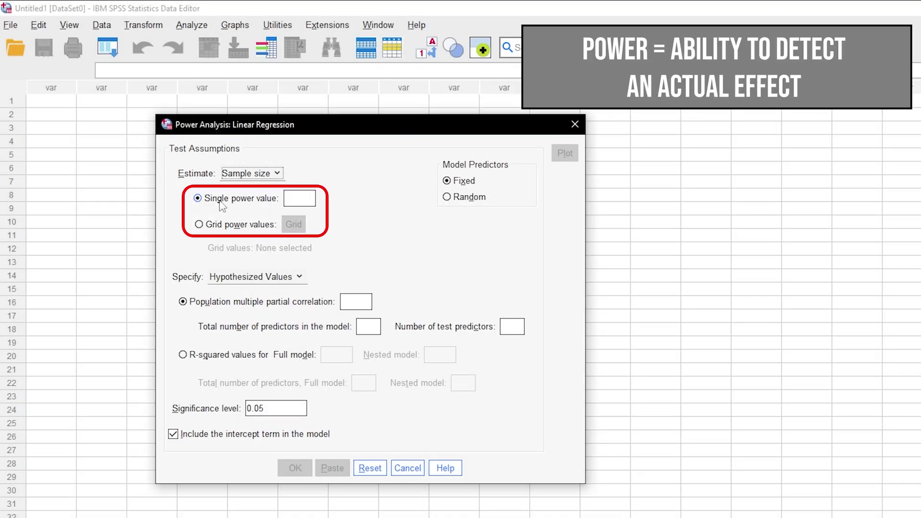
Try Grid power values and the Grid settings unchanged, then return to Single power value.
click(260, 225)
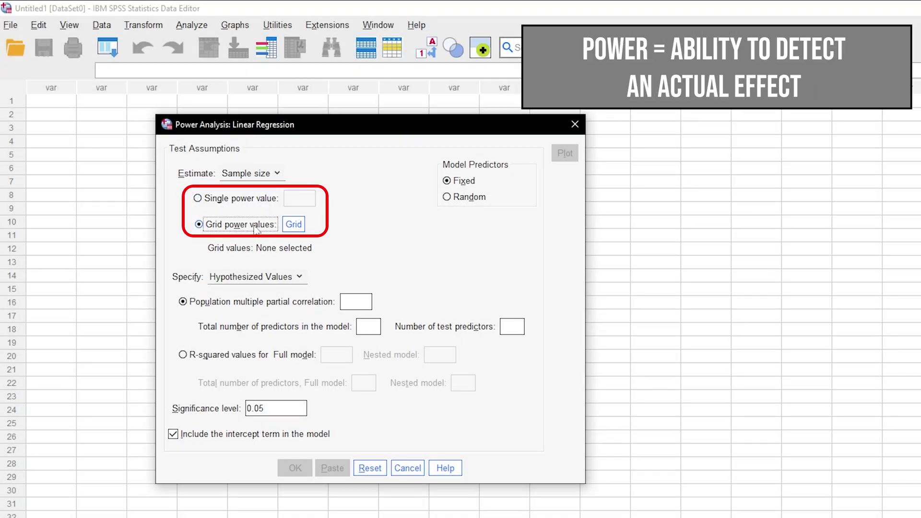
click(296, 229)
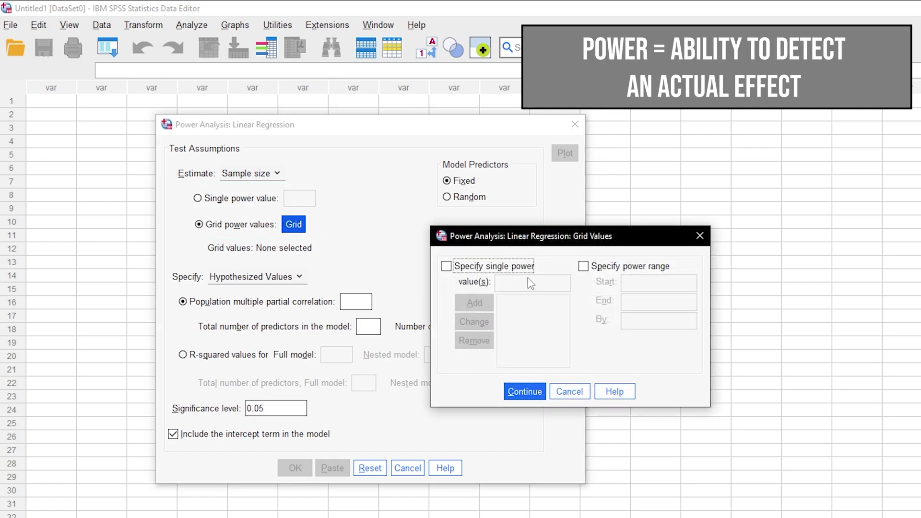
click(699, 235)
click(230, 198)
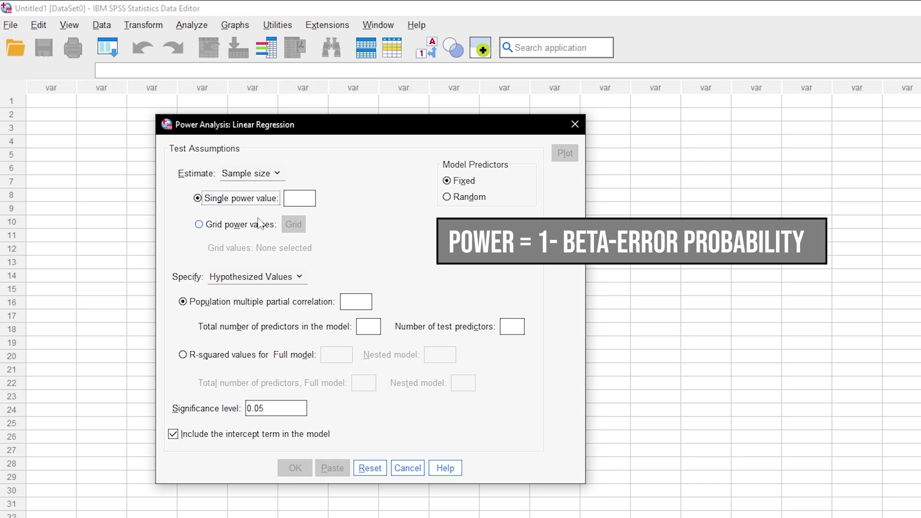
click(291, 198)
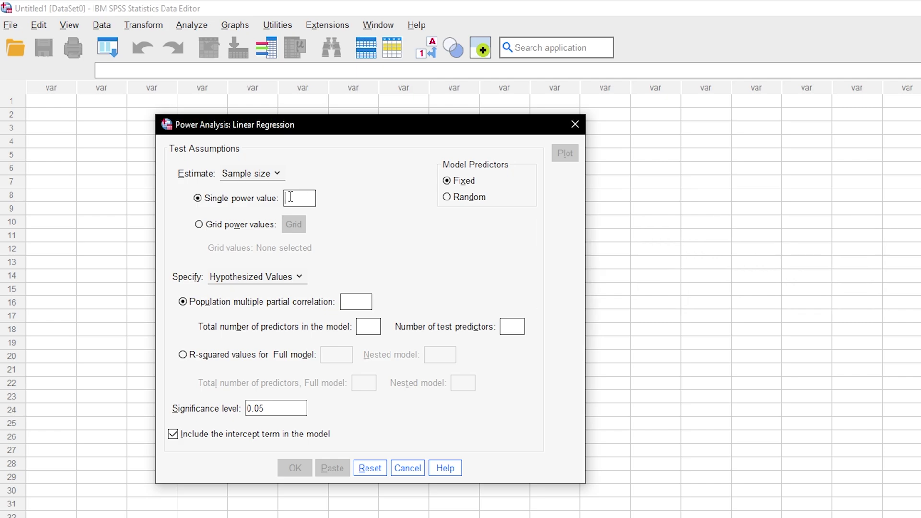
Store a power grid from .8 to .95 by .05, then reselect Single power value.
click(254, 225)
click(290, 227)
click(583, 266)
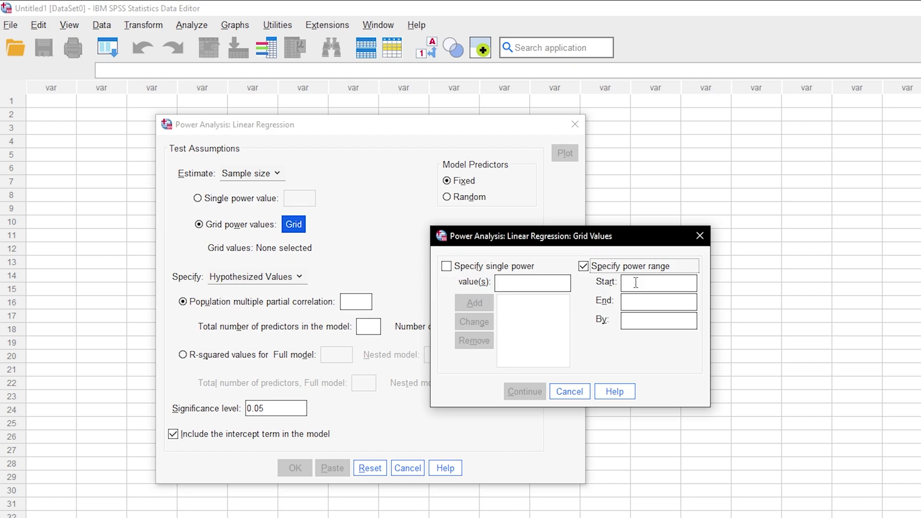
click(636, 283)
text(.8)
text(.95)
key(Tab)
text(.05)
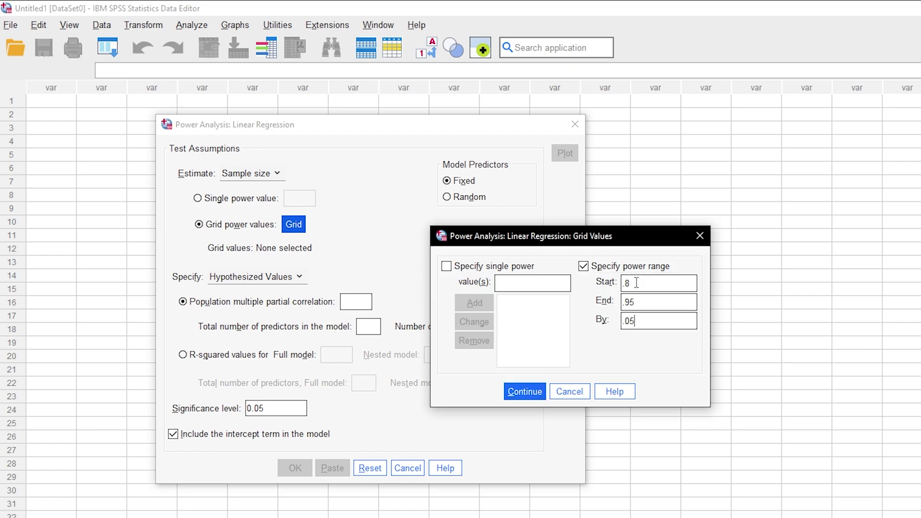
click(526, 392)
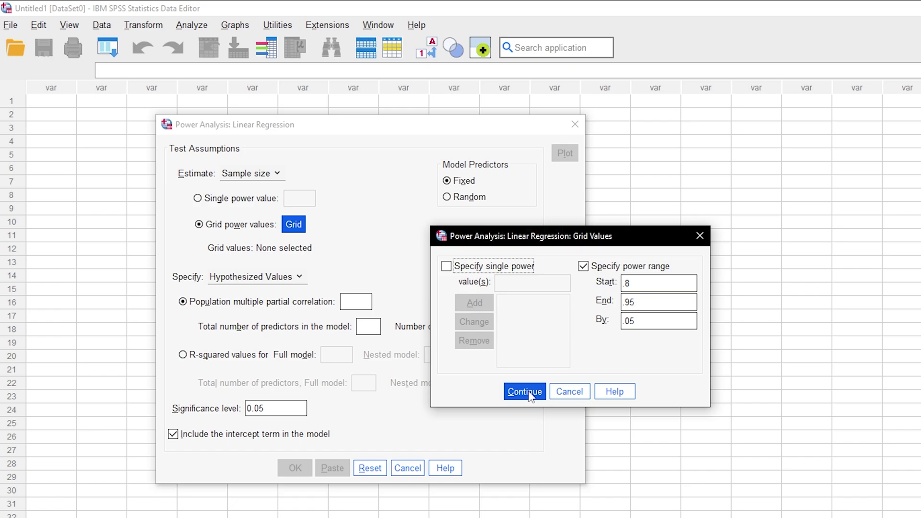
click(230, 198)
Enter .95 as the single power value and toggle Model Predictors between Fixed and Random.
click(309, 202)
text(.)
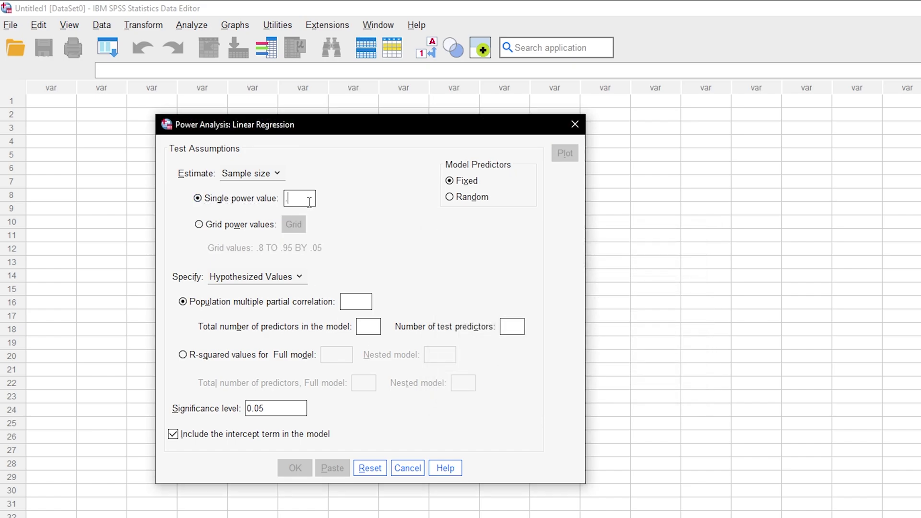
text(95)
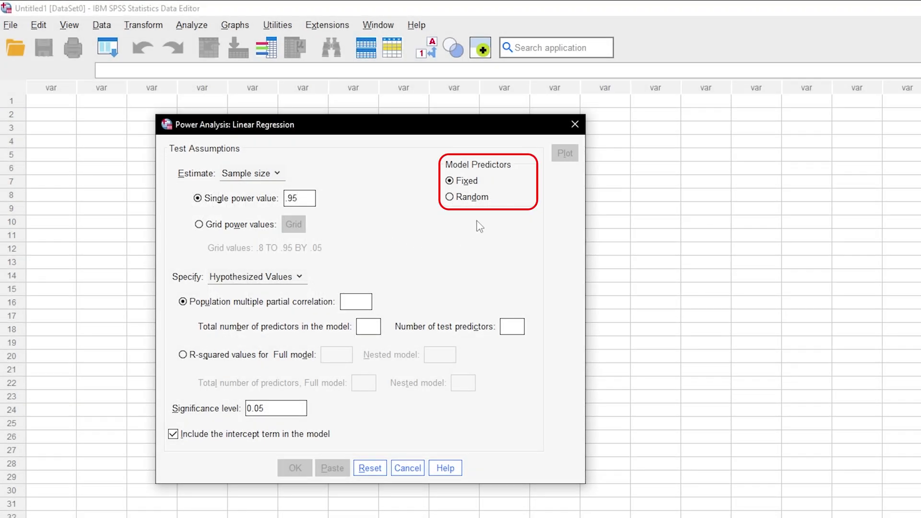
click(467, 197)
click(474, 183)
click(475, 197)
click(476, 183)
click(478, 199)
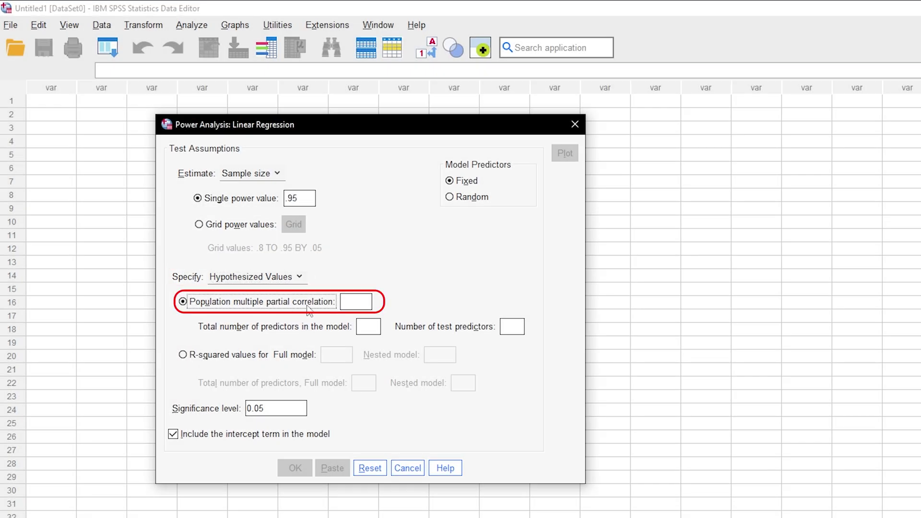
Enter 5 total predictors and 2 test predictors.
click(357, 303)
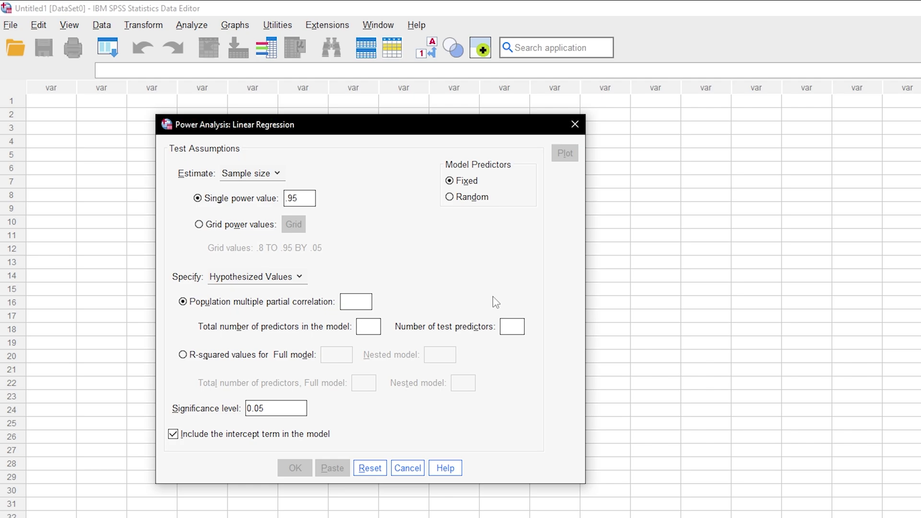
text(5)
key(Tab)
text(2)
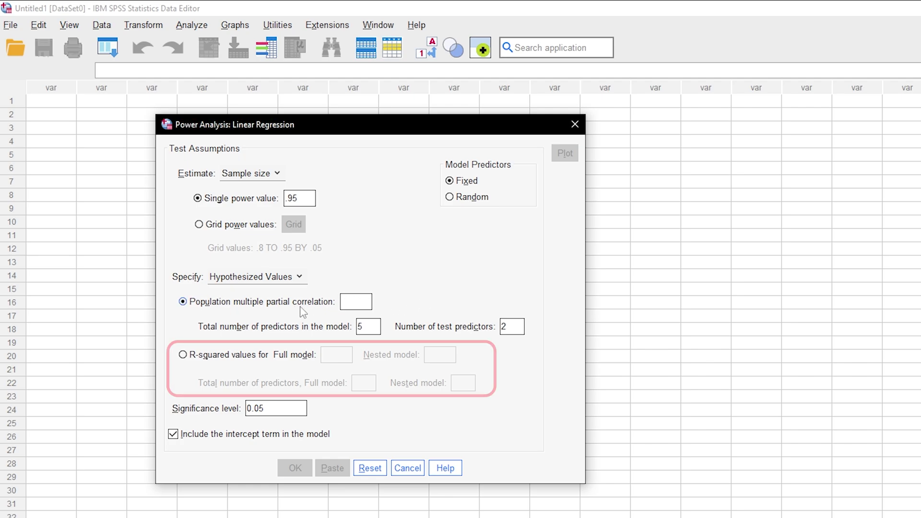
Switch to R-squared values, leaving the full and nested model fields empty.
click(182, 355)
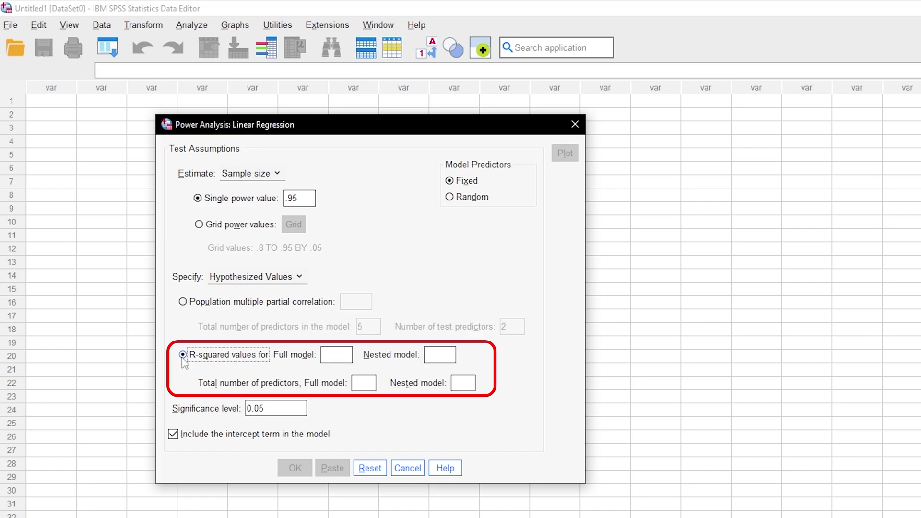
click(332, 355)
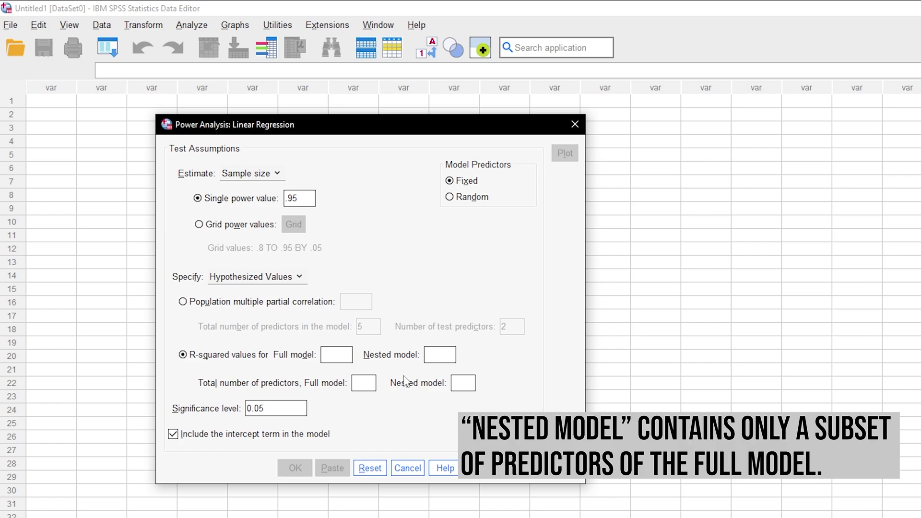
key(Tab)
click(469, 382)
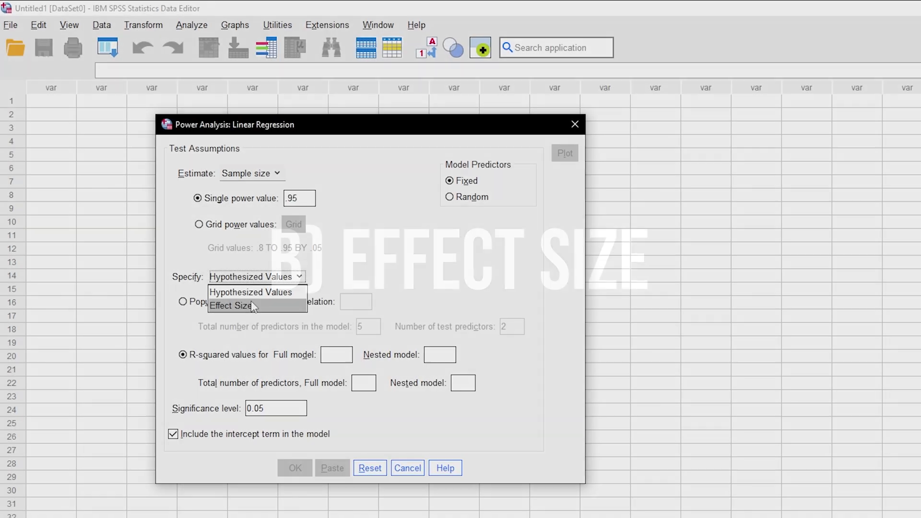
Choose Effect Size in the Specify dropdown, ready to fill its Value.
click(253, 302)
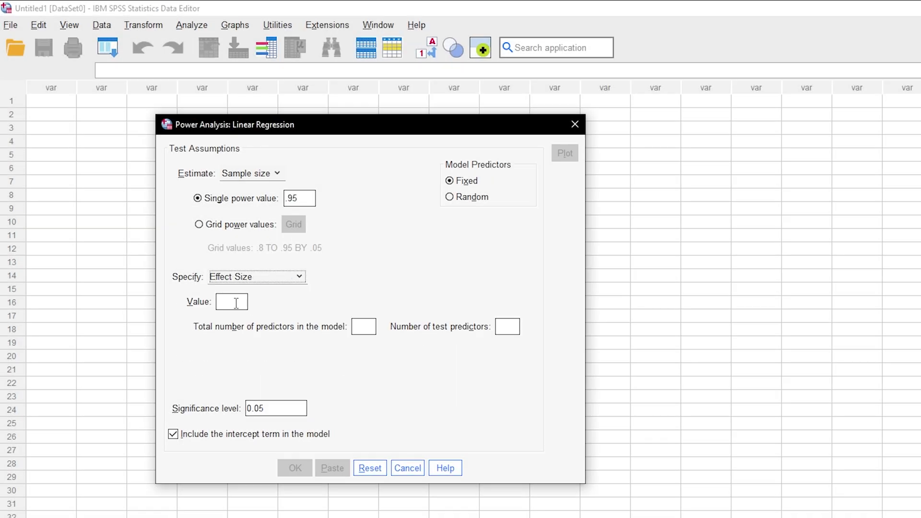
click(234, 303)
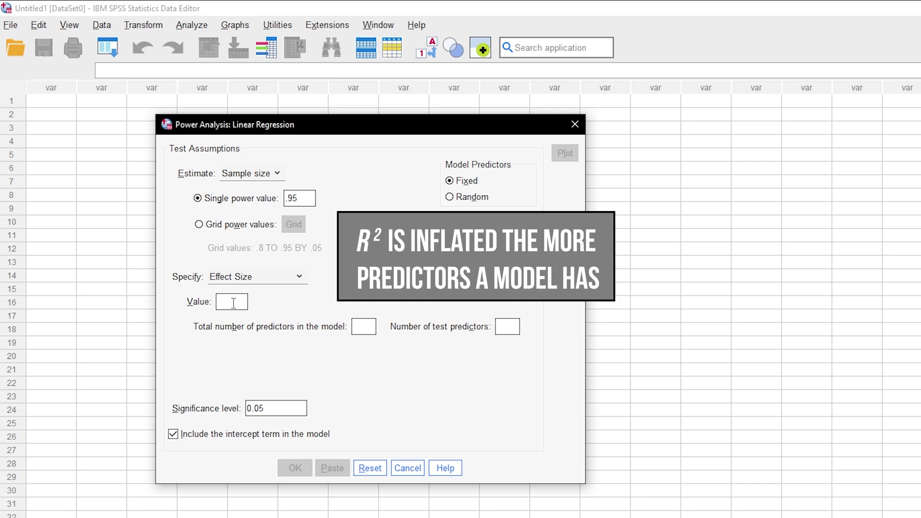
Set effect size .15 with 5 total and 2 test predictors at 0.05 significance.
text(.15)
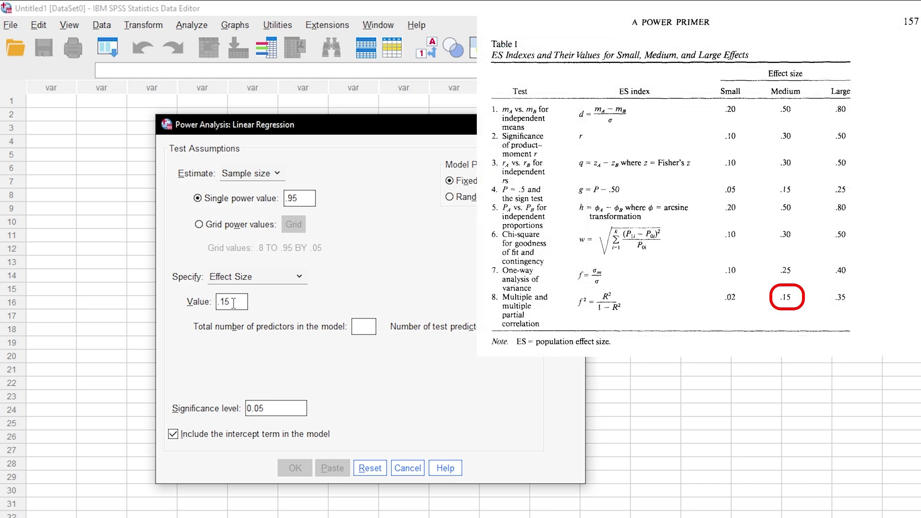
key(Tab)
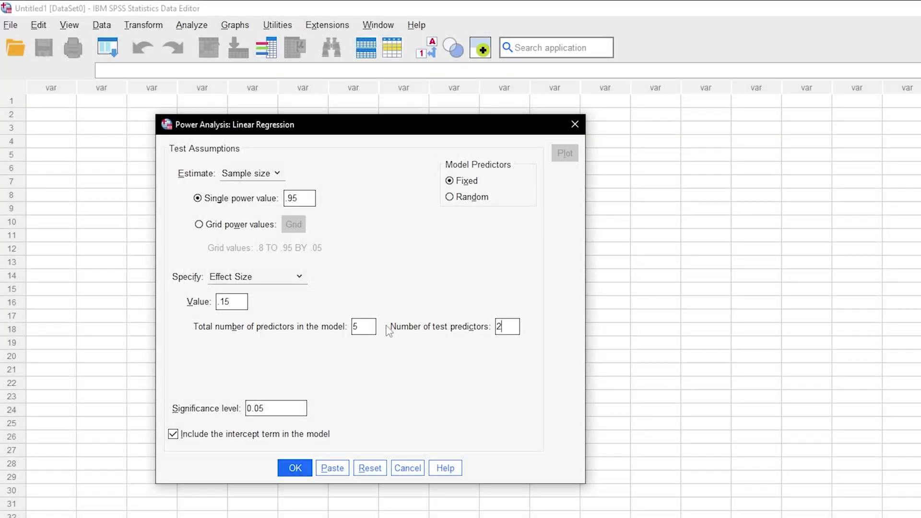
key(Tab)
click(288, 413)
Run the power analysis to get a required sample size of N = 107.
click(293, 472)
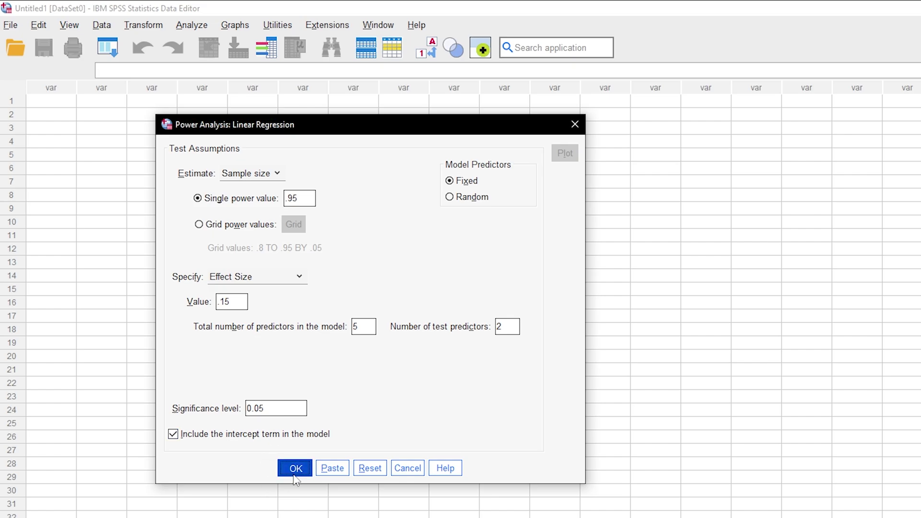